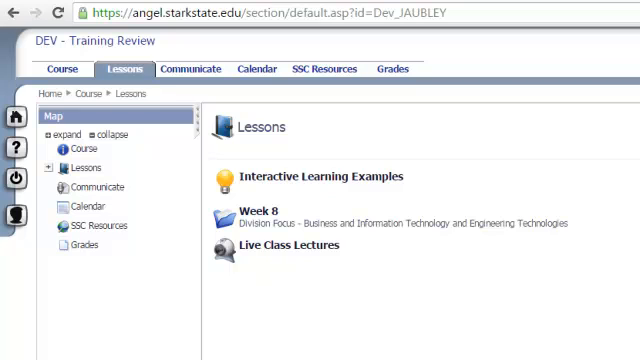
# Open the Live Class Lectures page from the Lessons area
pyautogui.click(279, 250)
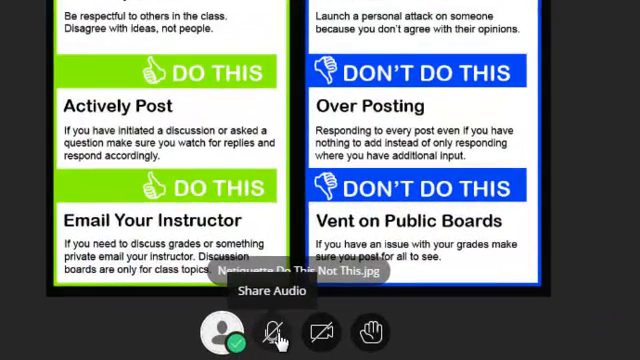
pyautogui.click(274, 332)
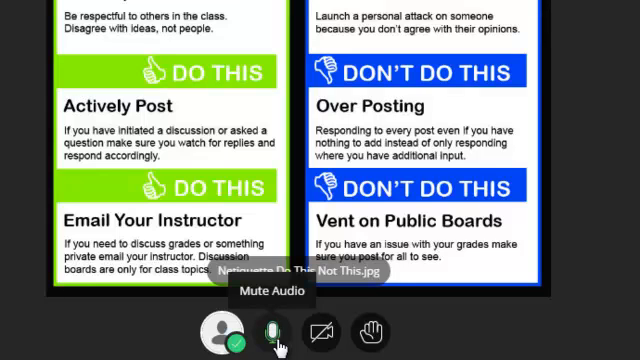
pyautogui.click(273, 332)
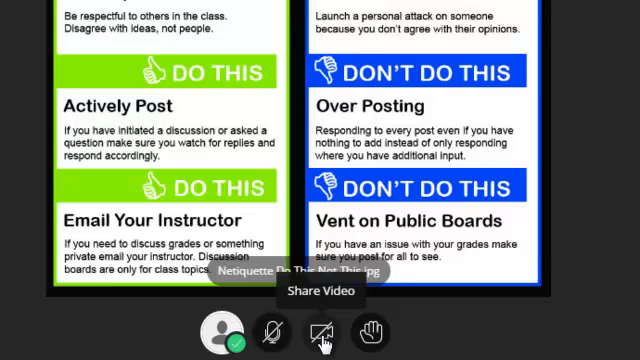
pyautogui.click(321, 333)
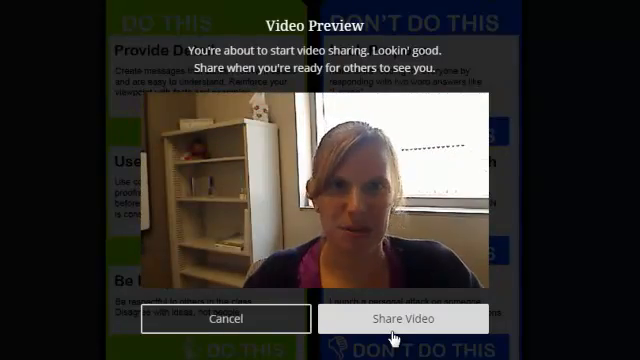
pyautogui.click(393, 322)
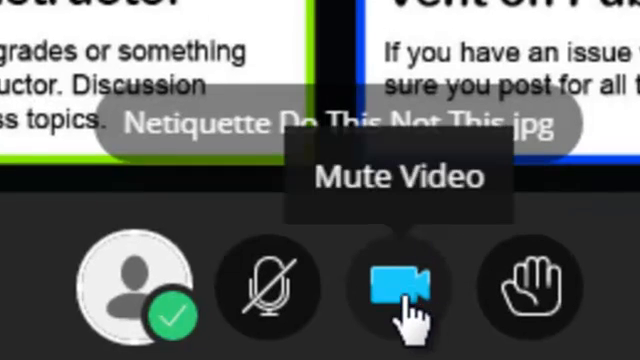
pyautogui.click(400, 286)
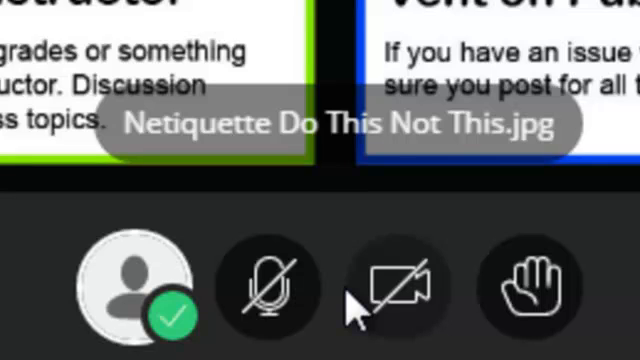
pyautogui.click(535, 290)
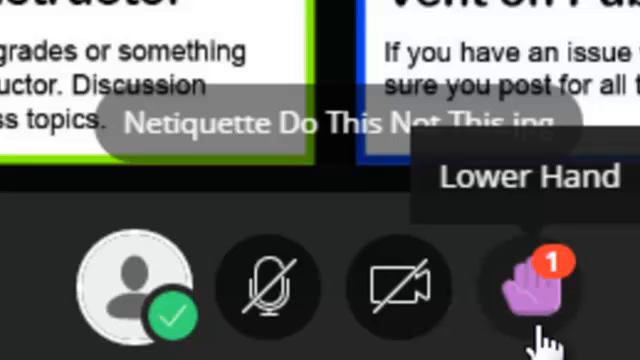
pyautogui.click(535, 285)
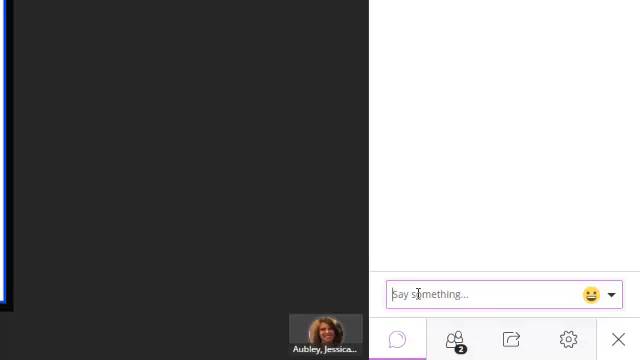
pyautogui.write('What p')
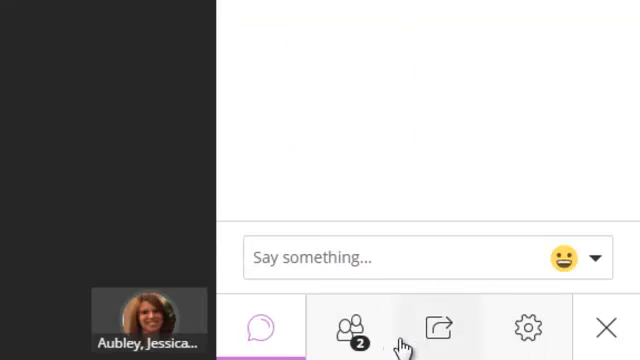
# View the session participants, then show My Settings with audio and video volume controls
pyautogui.click(343, 340)
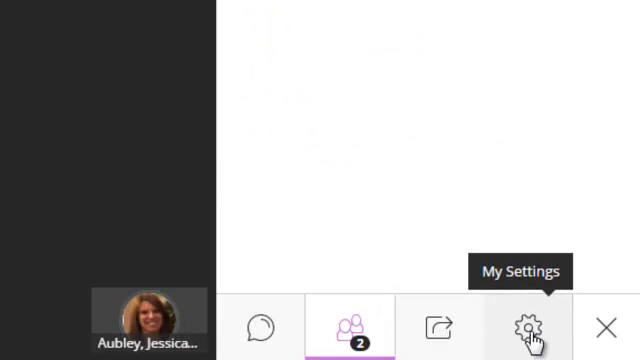
pyautogui.click(528, 328)
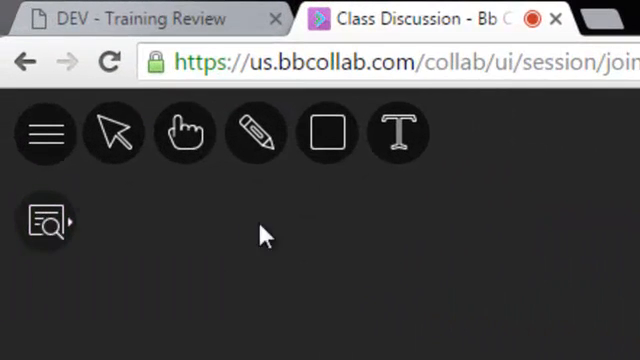
# Use the view controls to zoom the Netiquette handout in twice, out, and back to Best Fit
pyautogui.click(48, 228)
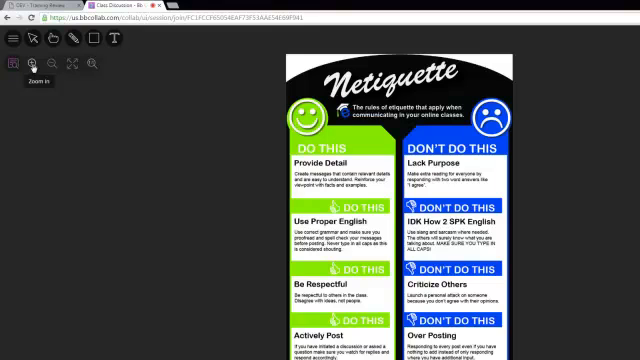
pyautogui.click(33, 64)
pyautogui.click(33, 64)
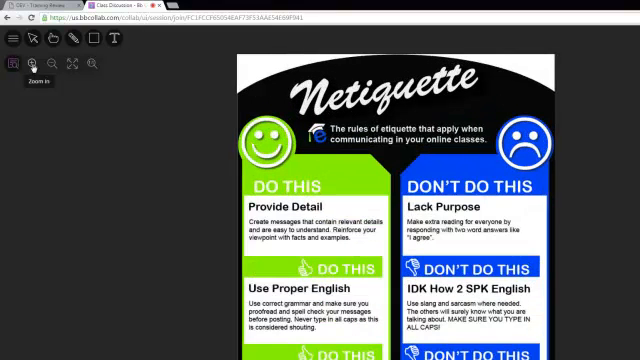
pyautogui.click(52, 64)
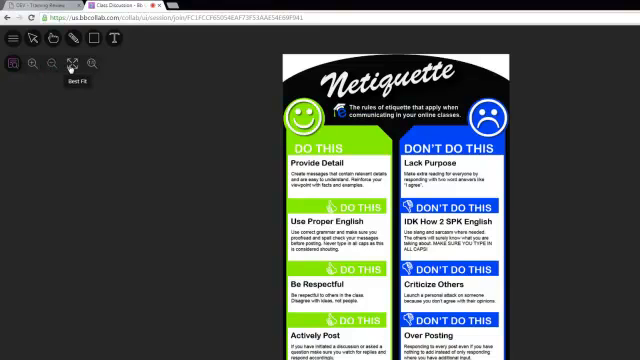
pyautogui.click(72, 64)
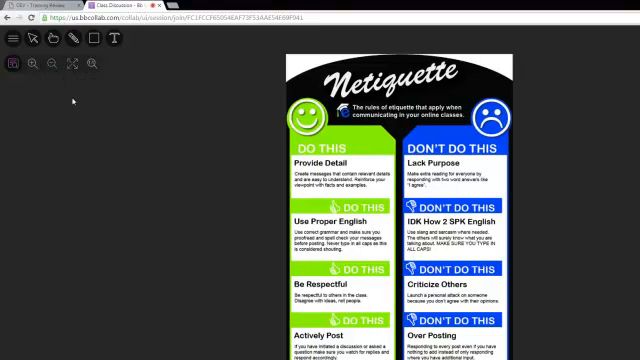
pyautogui.click(12, 38)
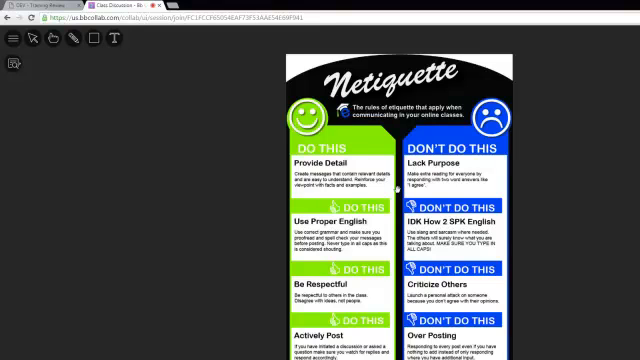
pyautogui.scroll(1, 398, 190)
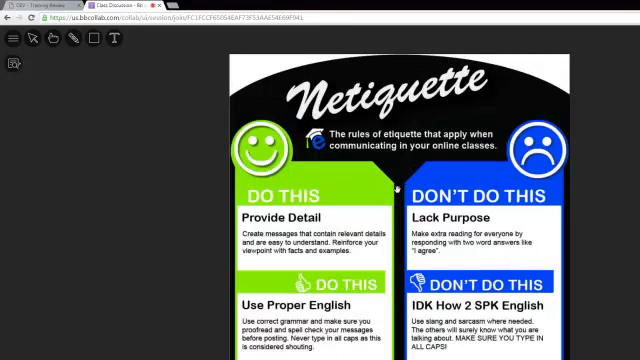